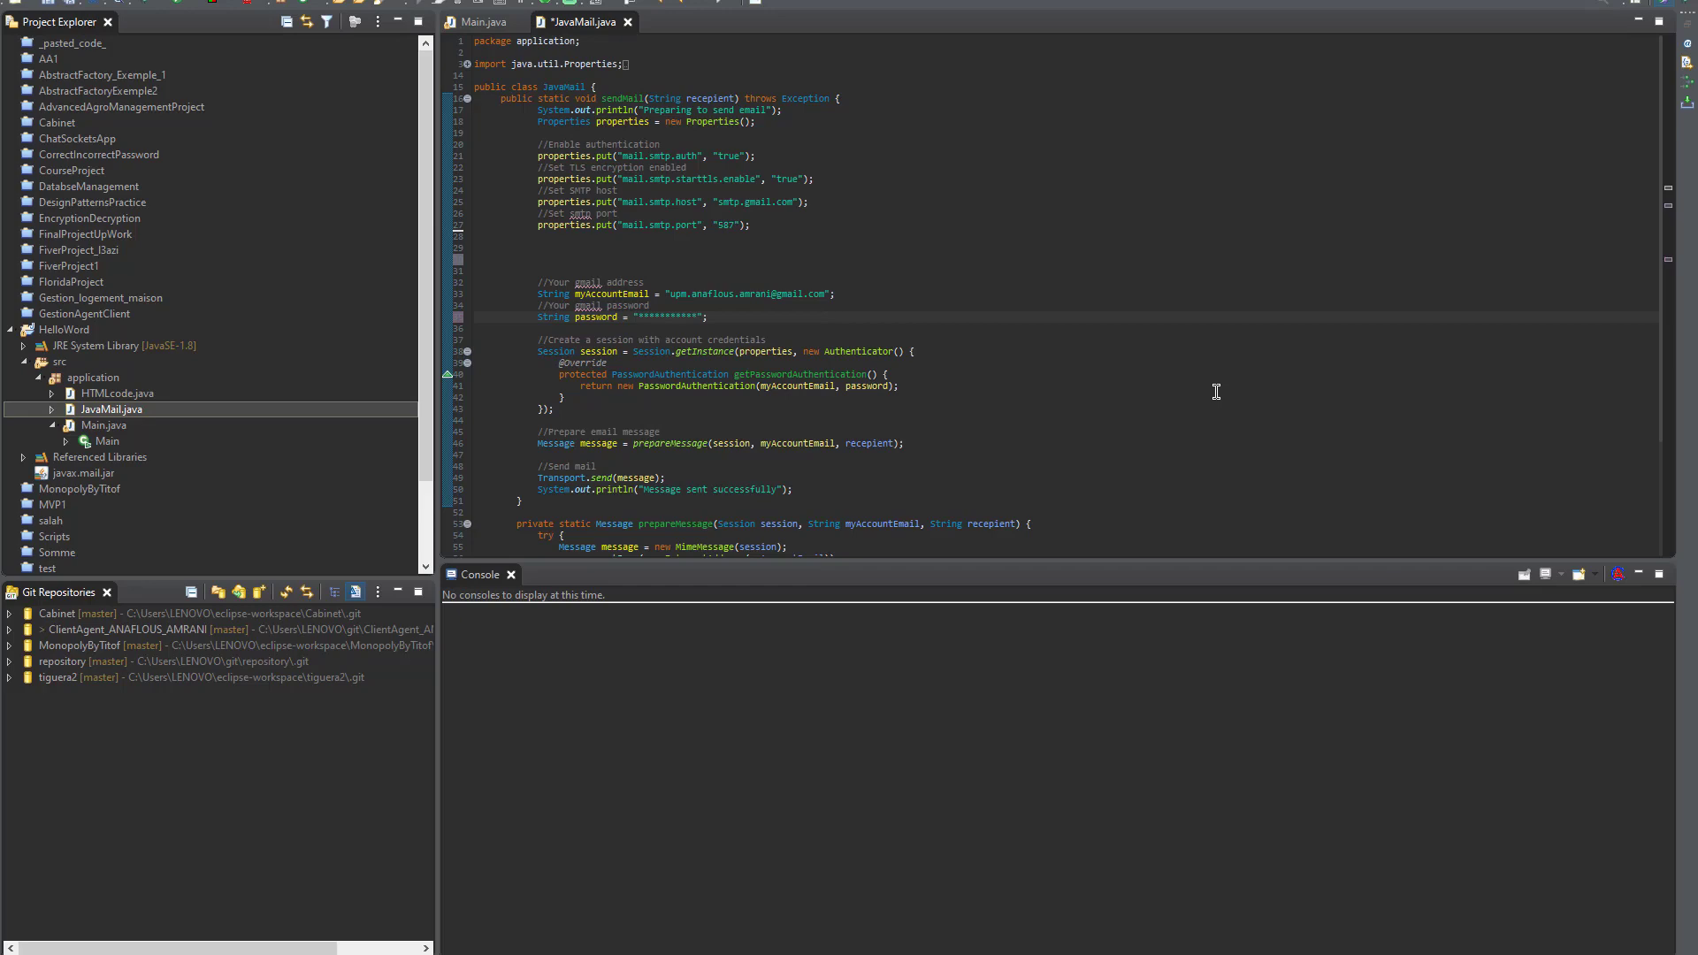
pyautogui.scroll(-3, 926, 303)
pyautogui.scroll(3, 926, 302)
pyautogui.scroll(-3, 716, 362)
pyautogui.scroll(-3, 717, 360)
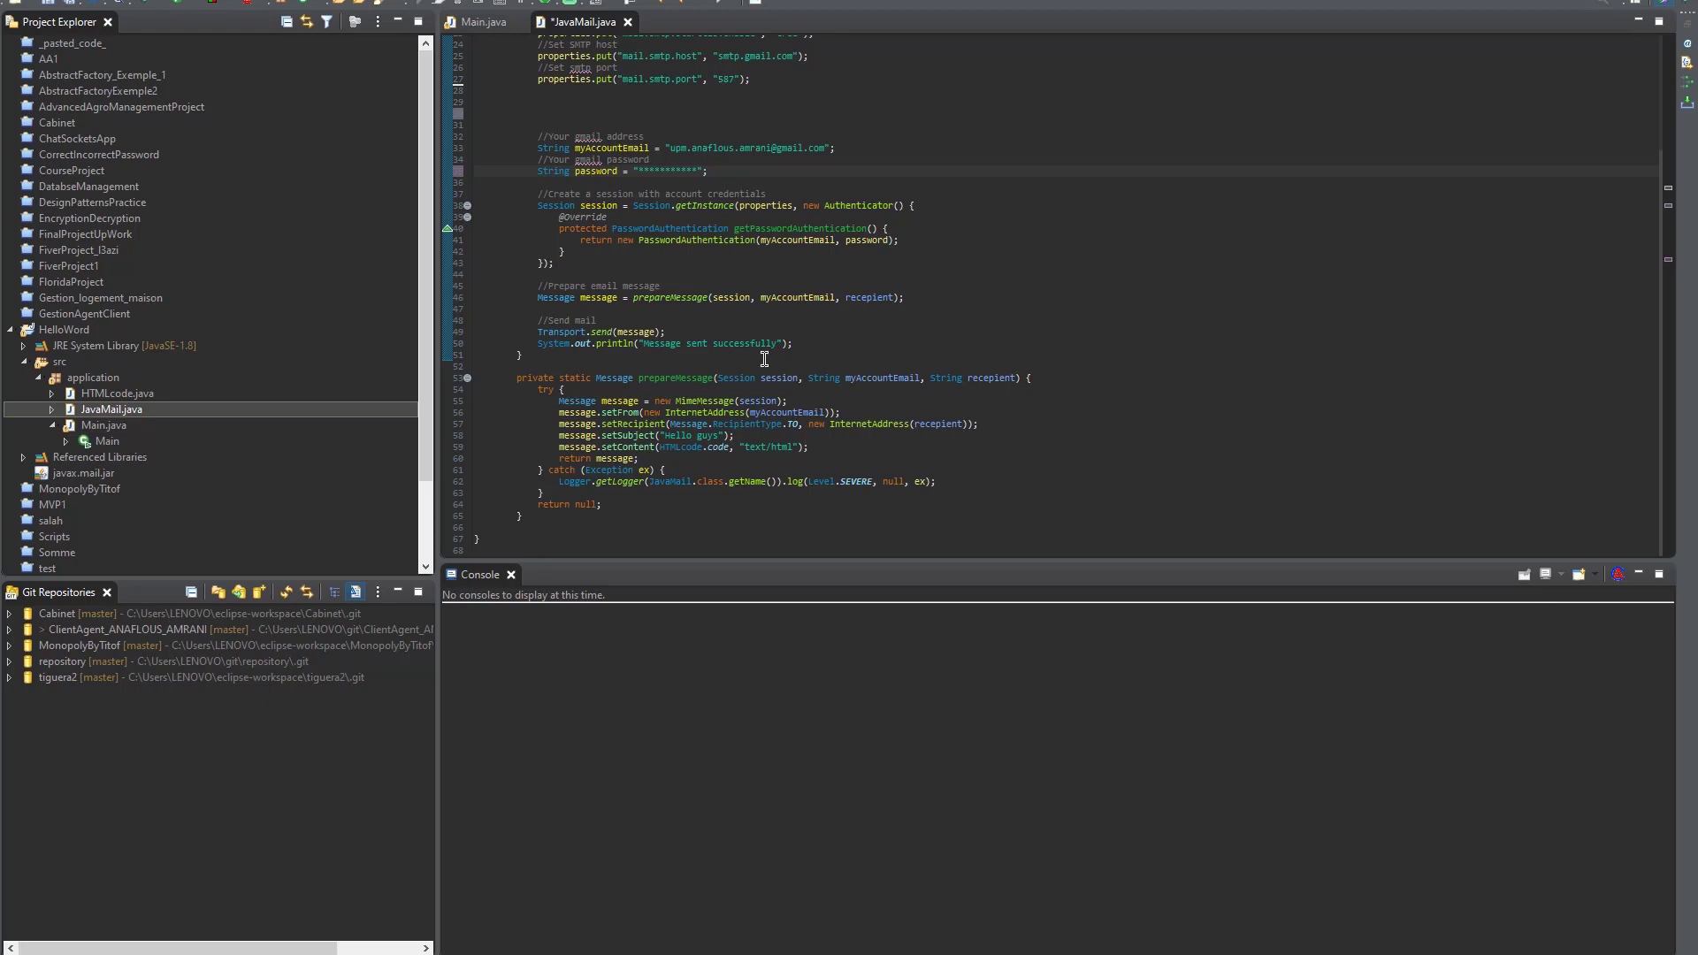
pyautogui.scroll(5, 745, 377)
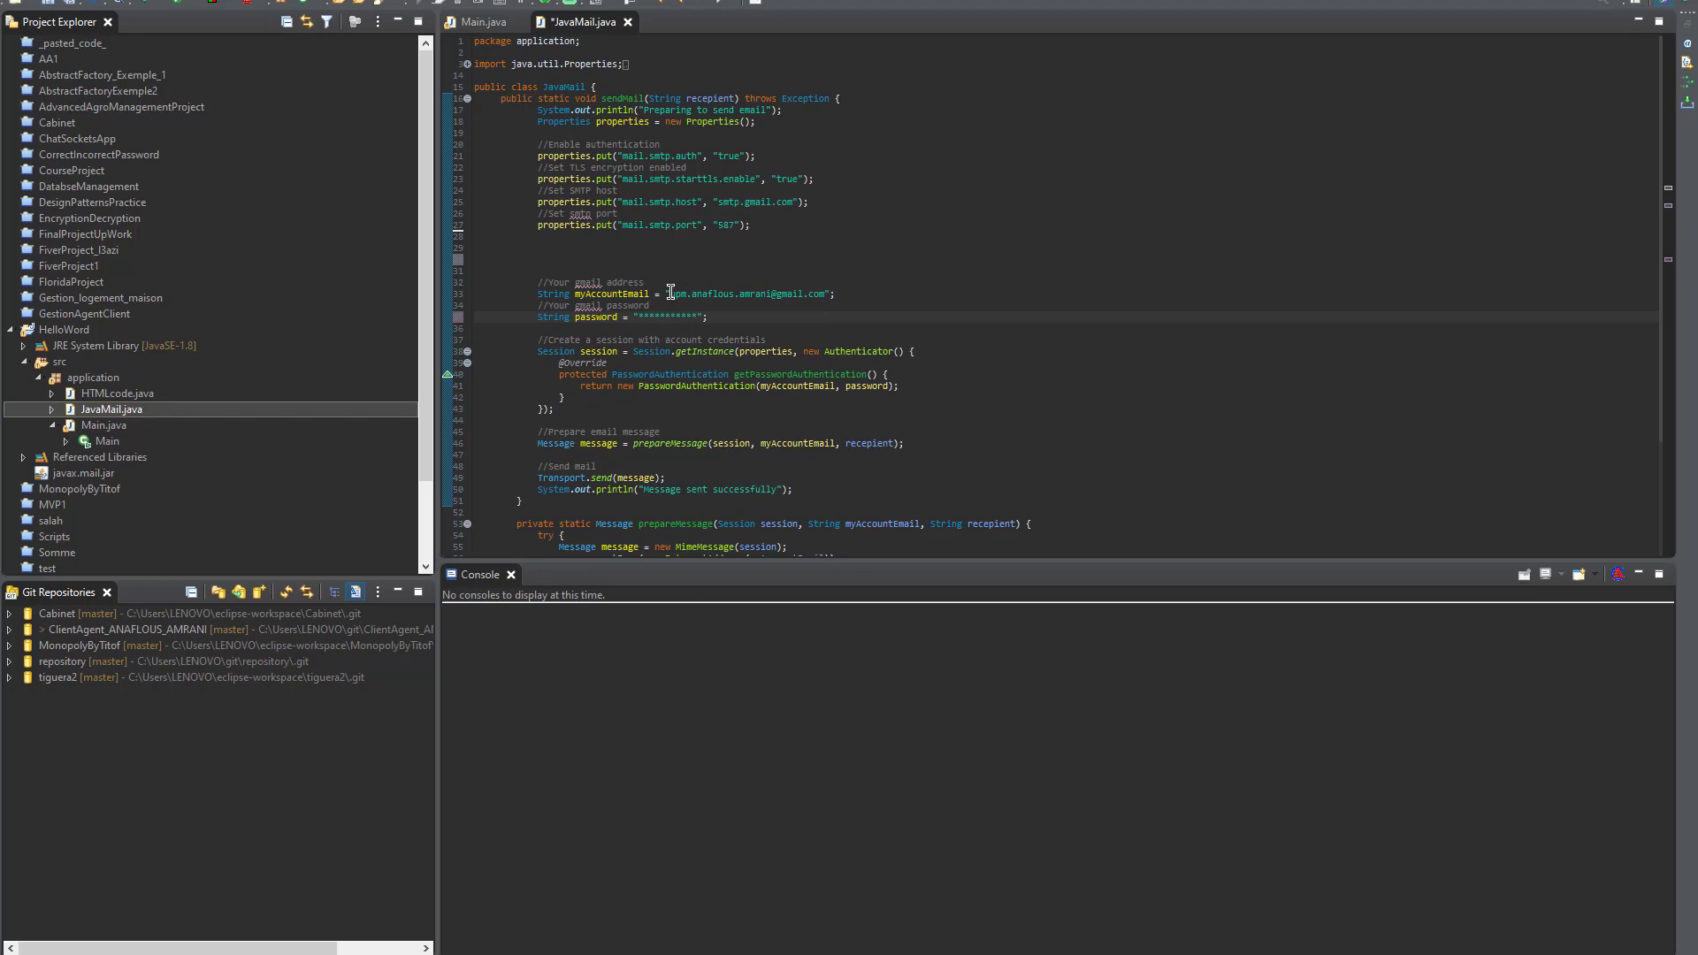
# Review the sender address, placeholder password, 'Hello guys' subject and HTMLCode content, then view Main.java.
pyautogui.moveTo(675, 293); pyautogui.dragTo(809, 292)
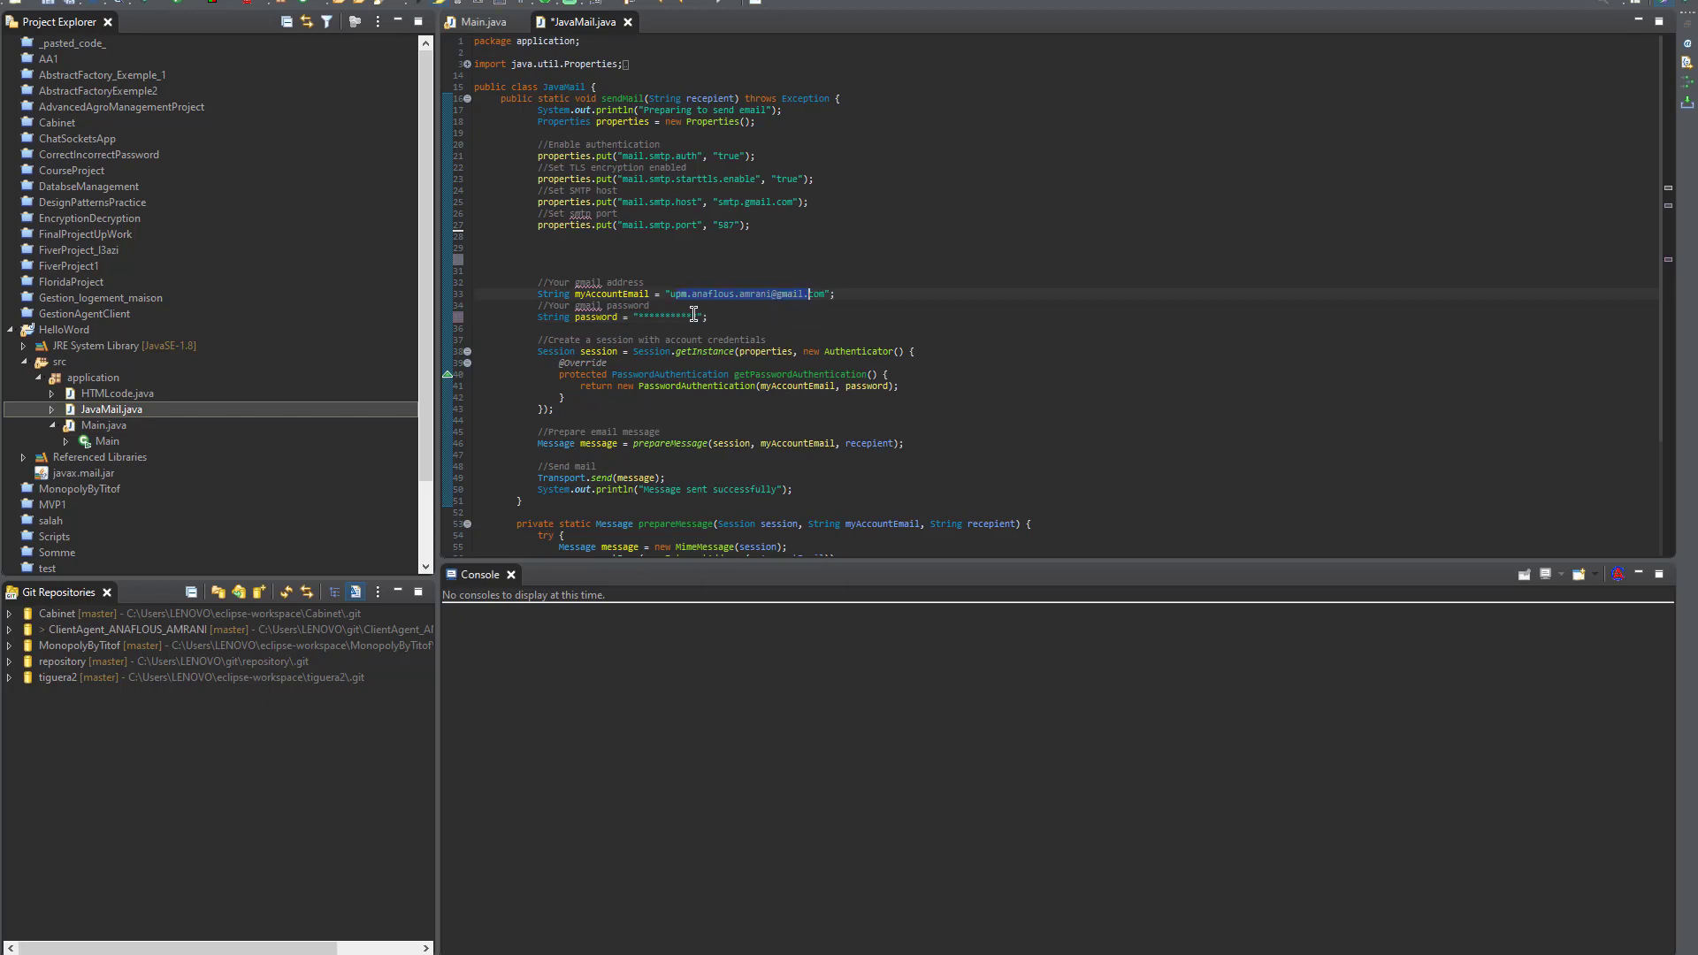
pyautogui.moveTo(698, 316); pyautogui.dragTo(638, 316)
pyautogui.scroll(-3, 659, 329)
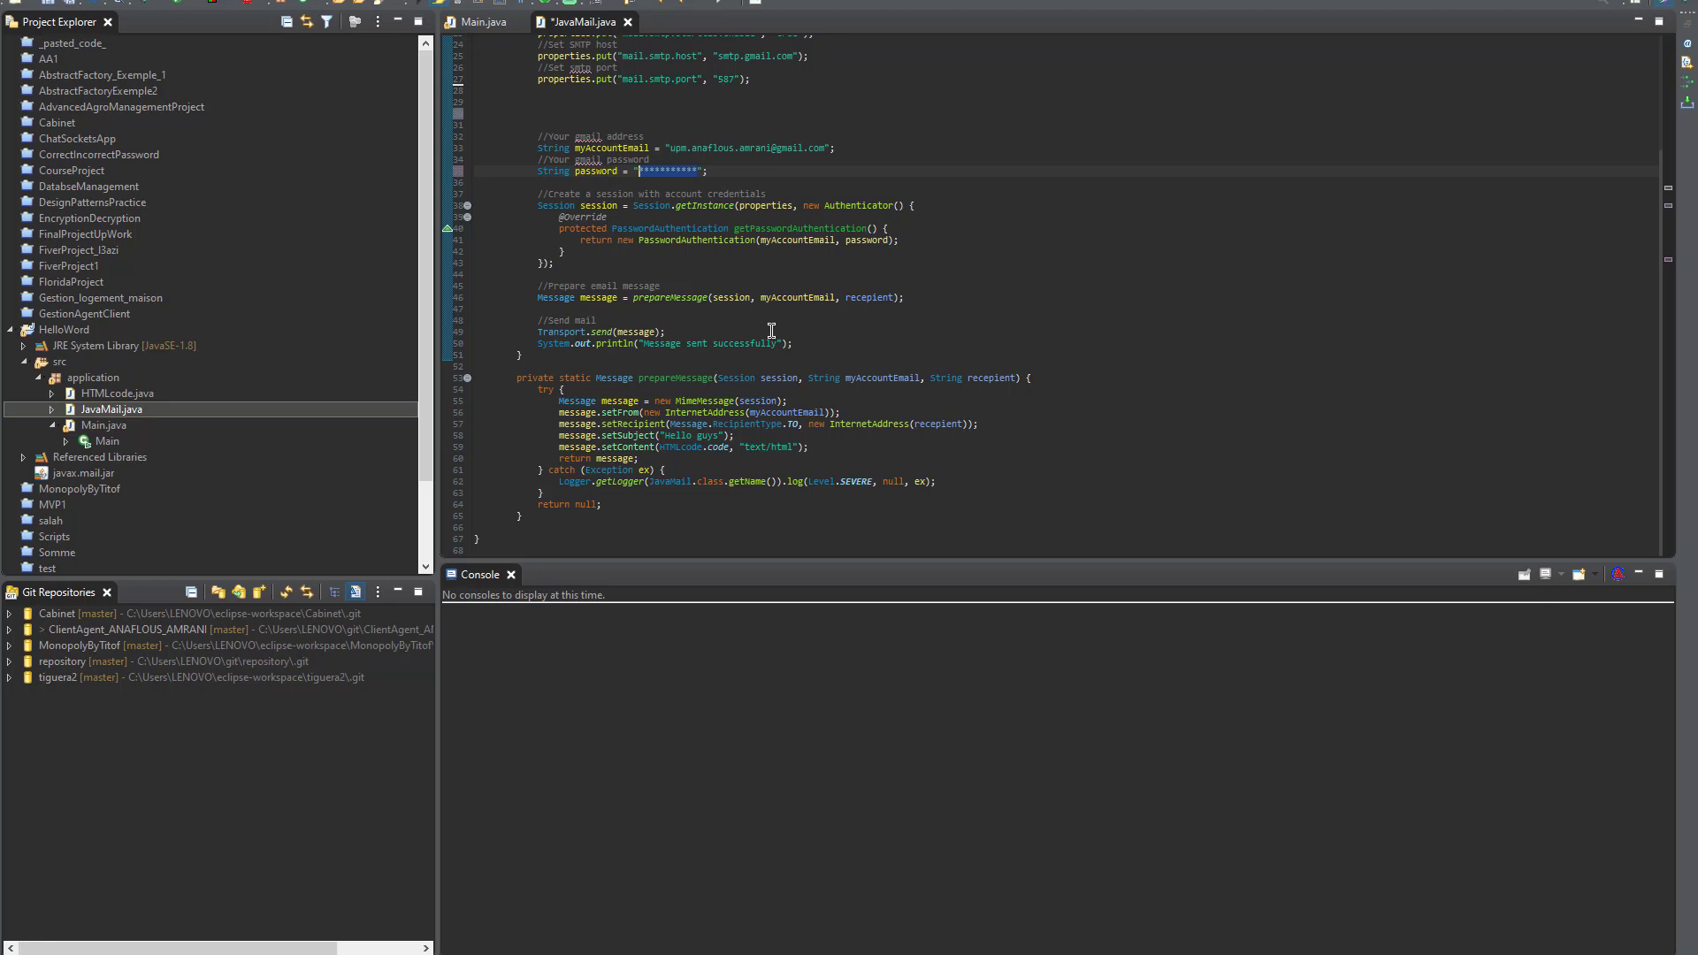
pyautogui.doubleClick(672, 435)
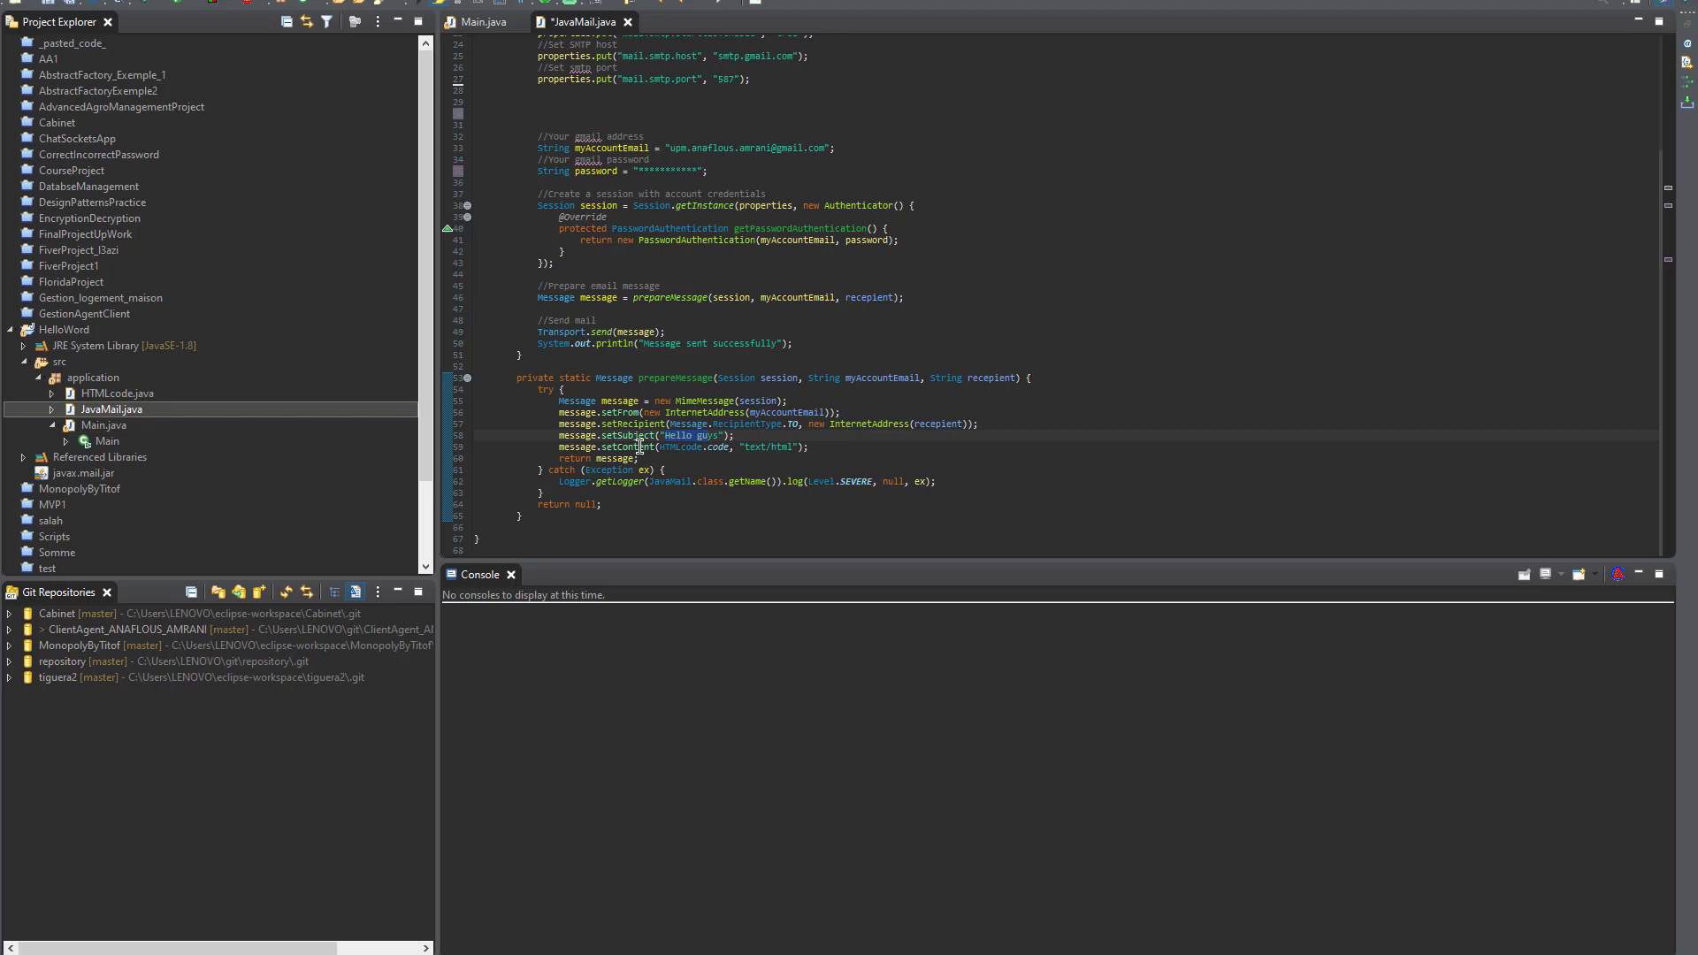
pyautogui.doubleClick(679, 446)
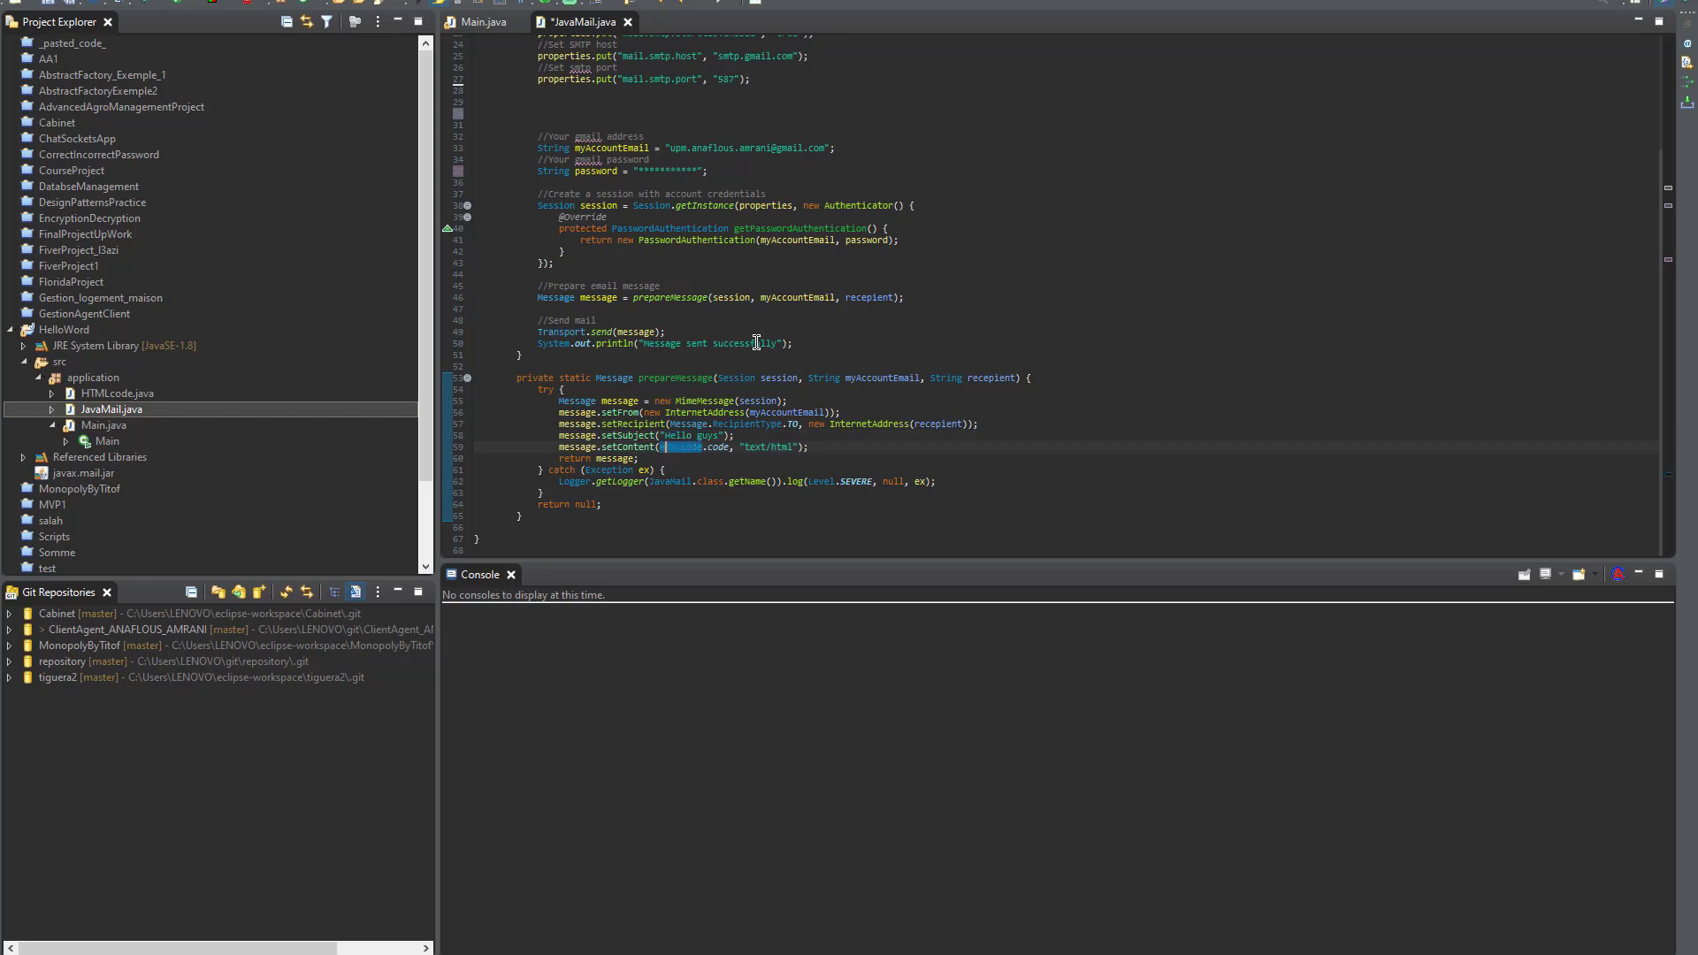
pyautogui.click(483, 23)
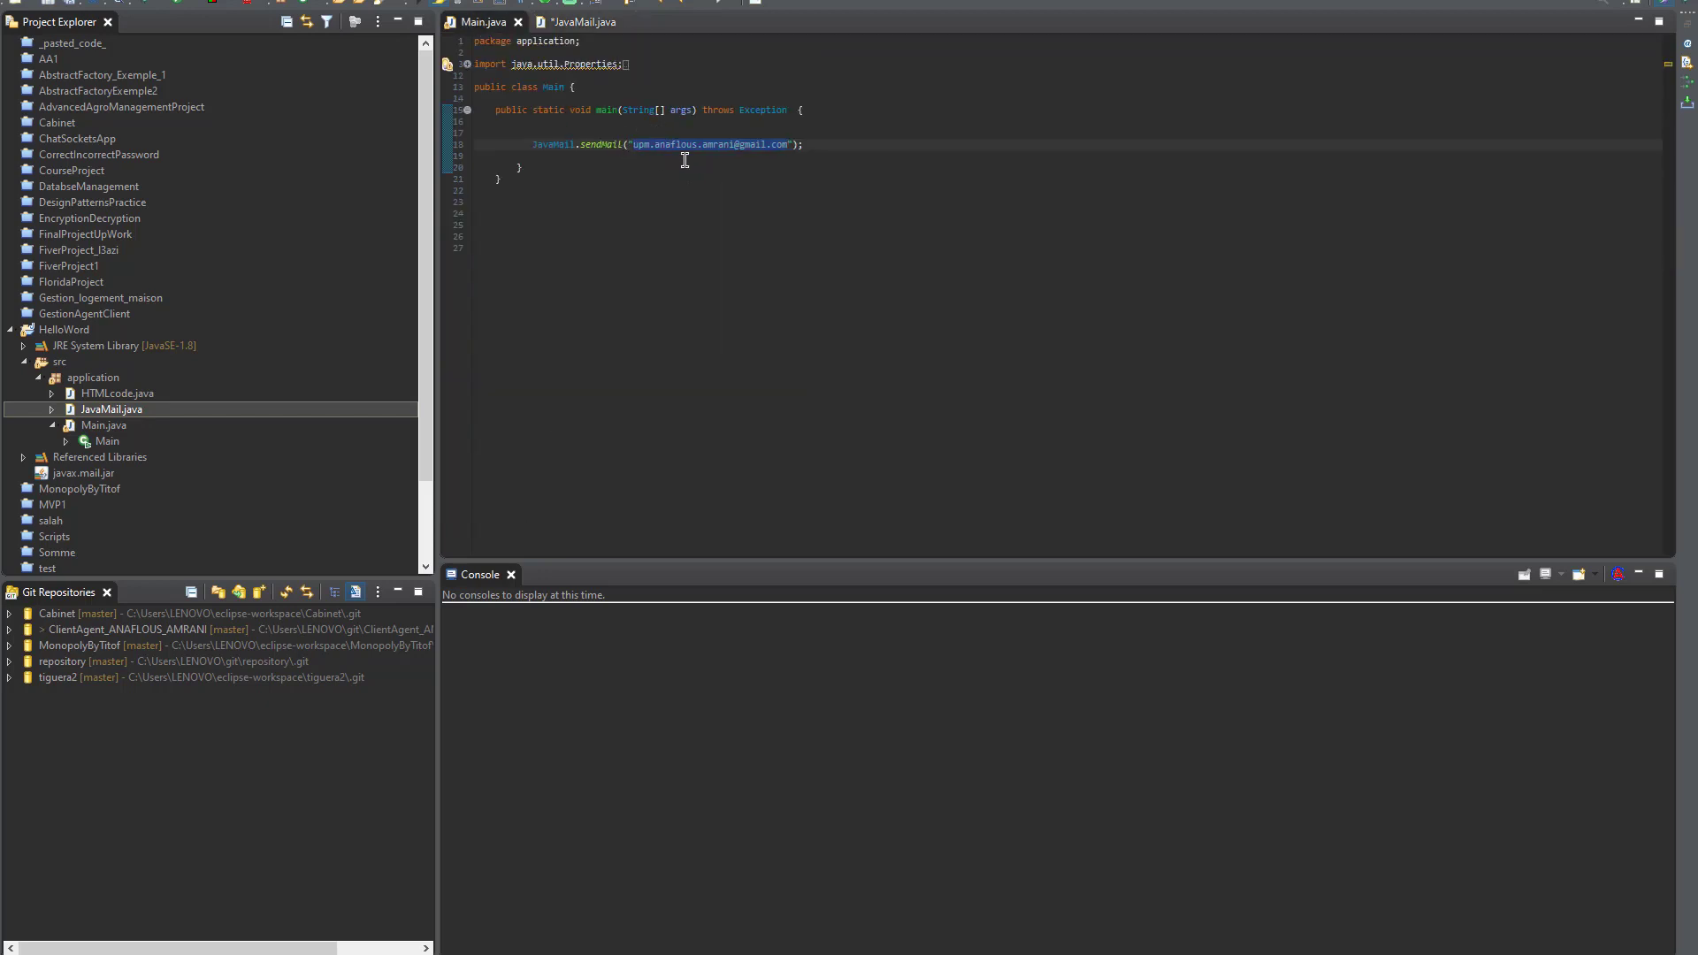
# Inspect the JavaMail.sendMail call in Main, then go back to JavaMail.java.
pyautogui.click(588, 143)
pyautogui.doubleClick(600, 144)
pyautogui.click(584, 23)
pyautogui.scroll(3, 637, 153)
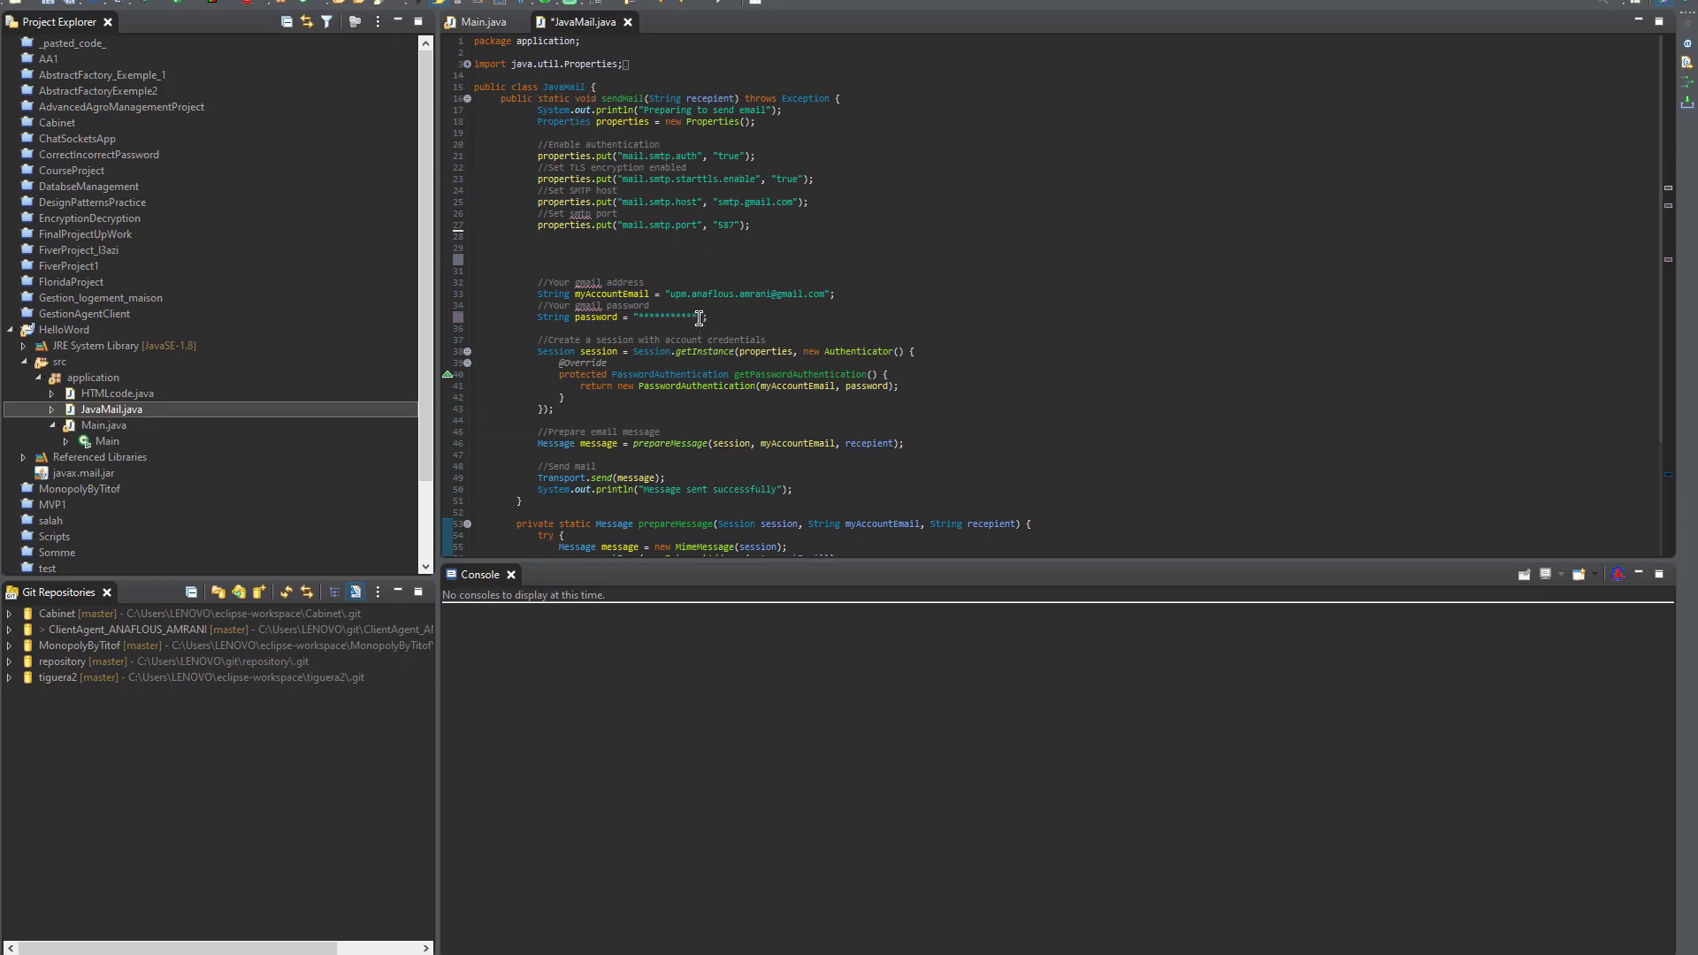
# Replace the placeholder password, then save and run so the console shows 'Preparing to send email'.
pyautogui.moveTo(700, 317); pyautogui.dragTo(635, 317)
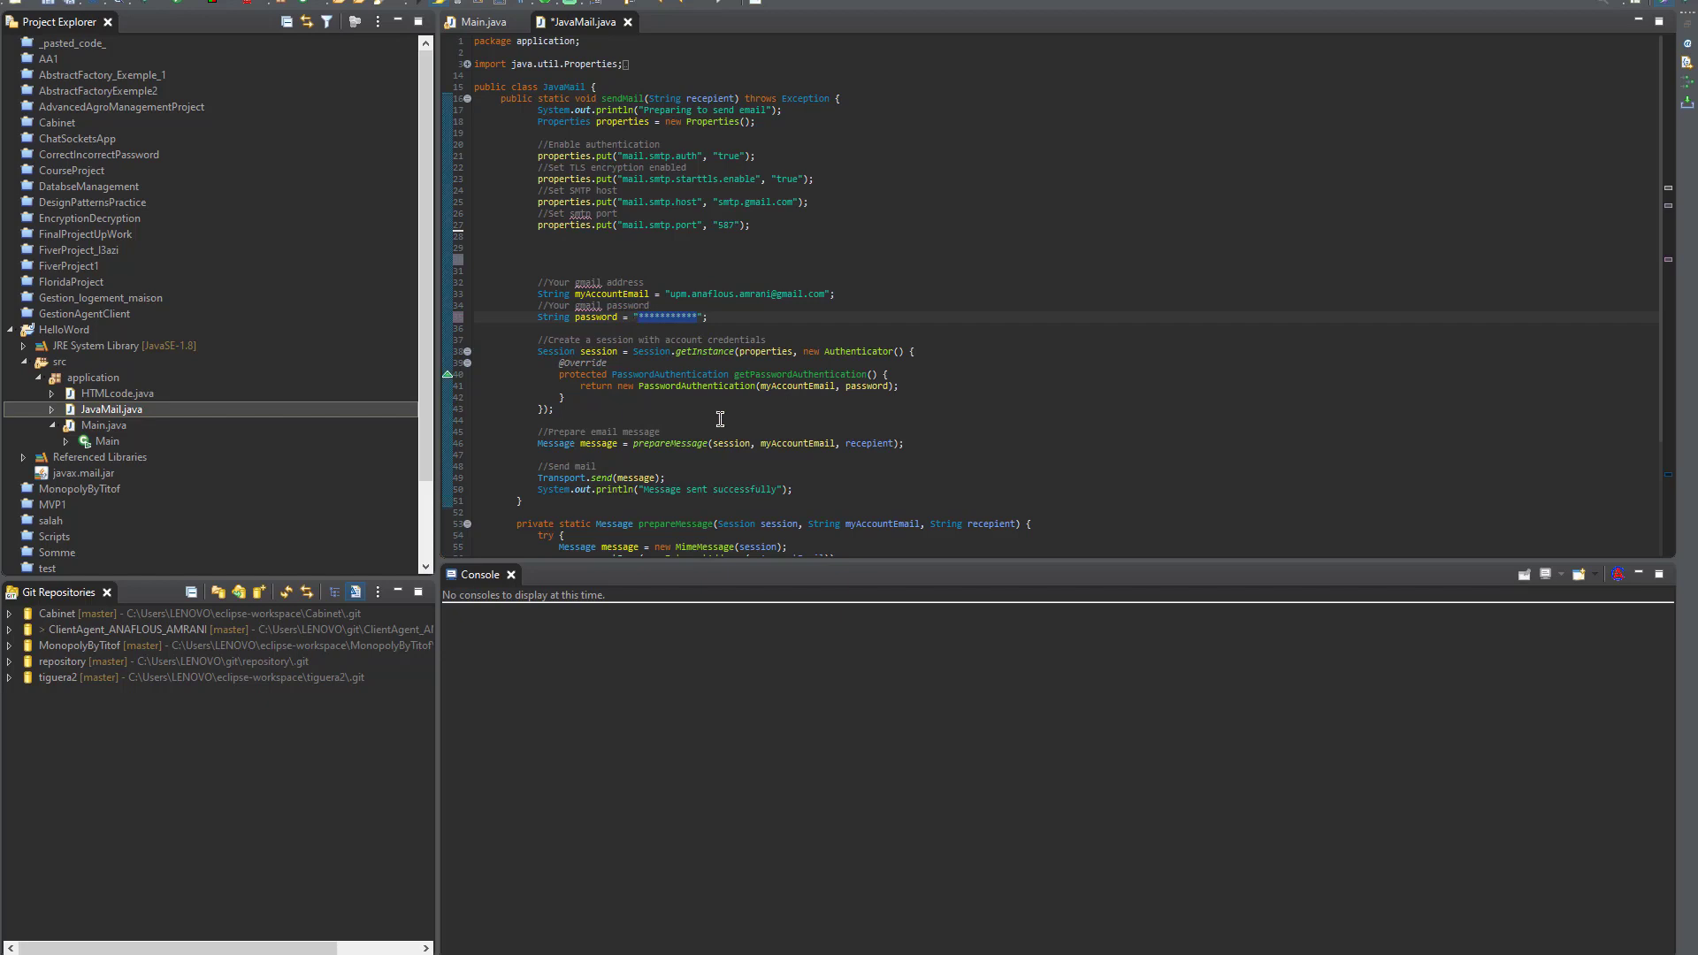
pyautogui.press('BackSpace')
pyautogui.write('password')
pyautogui.click(172, 5)
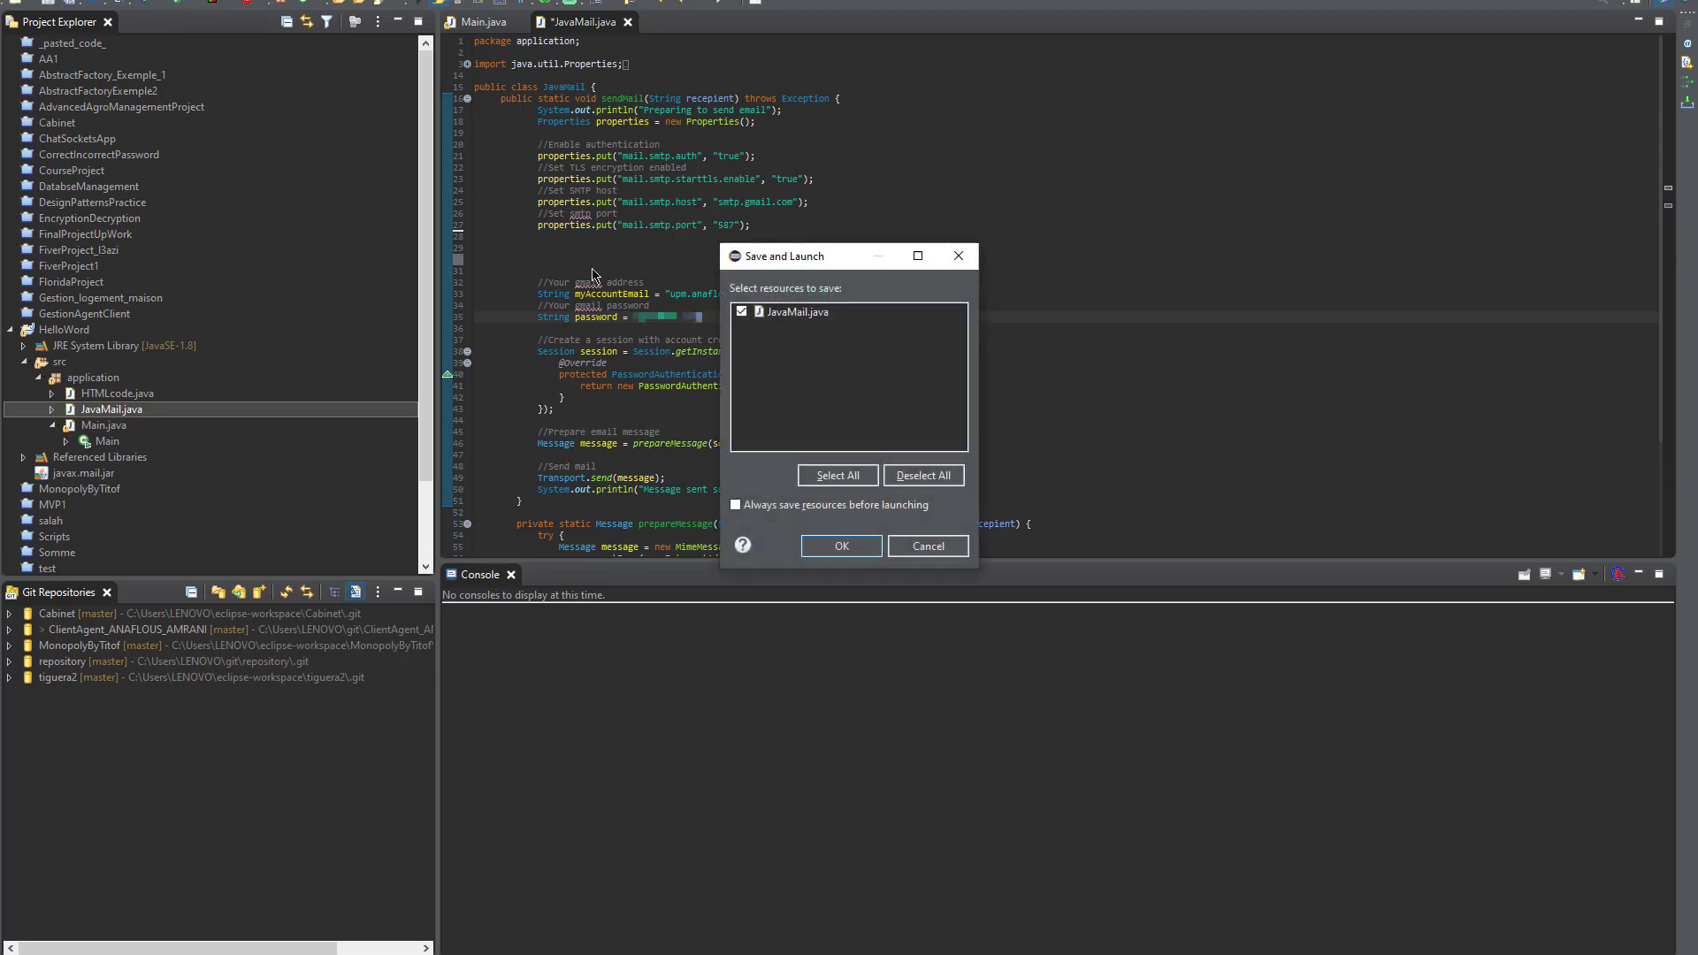
pyautogui.click(841, 545)
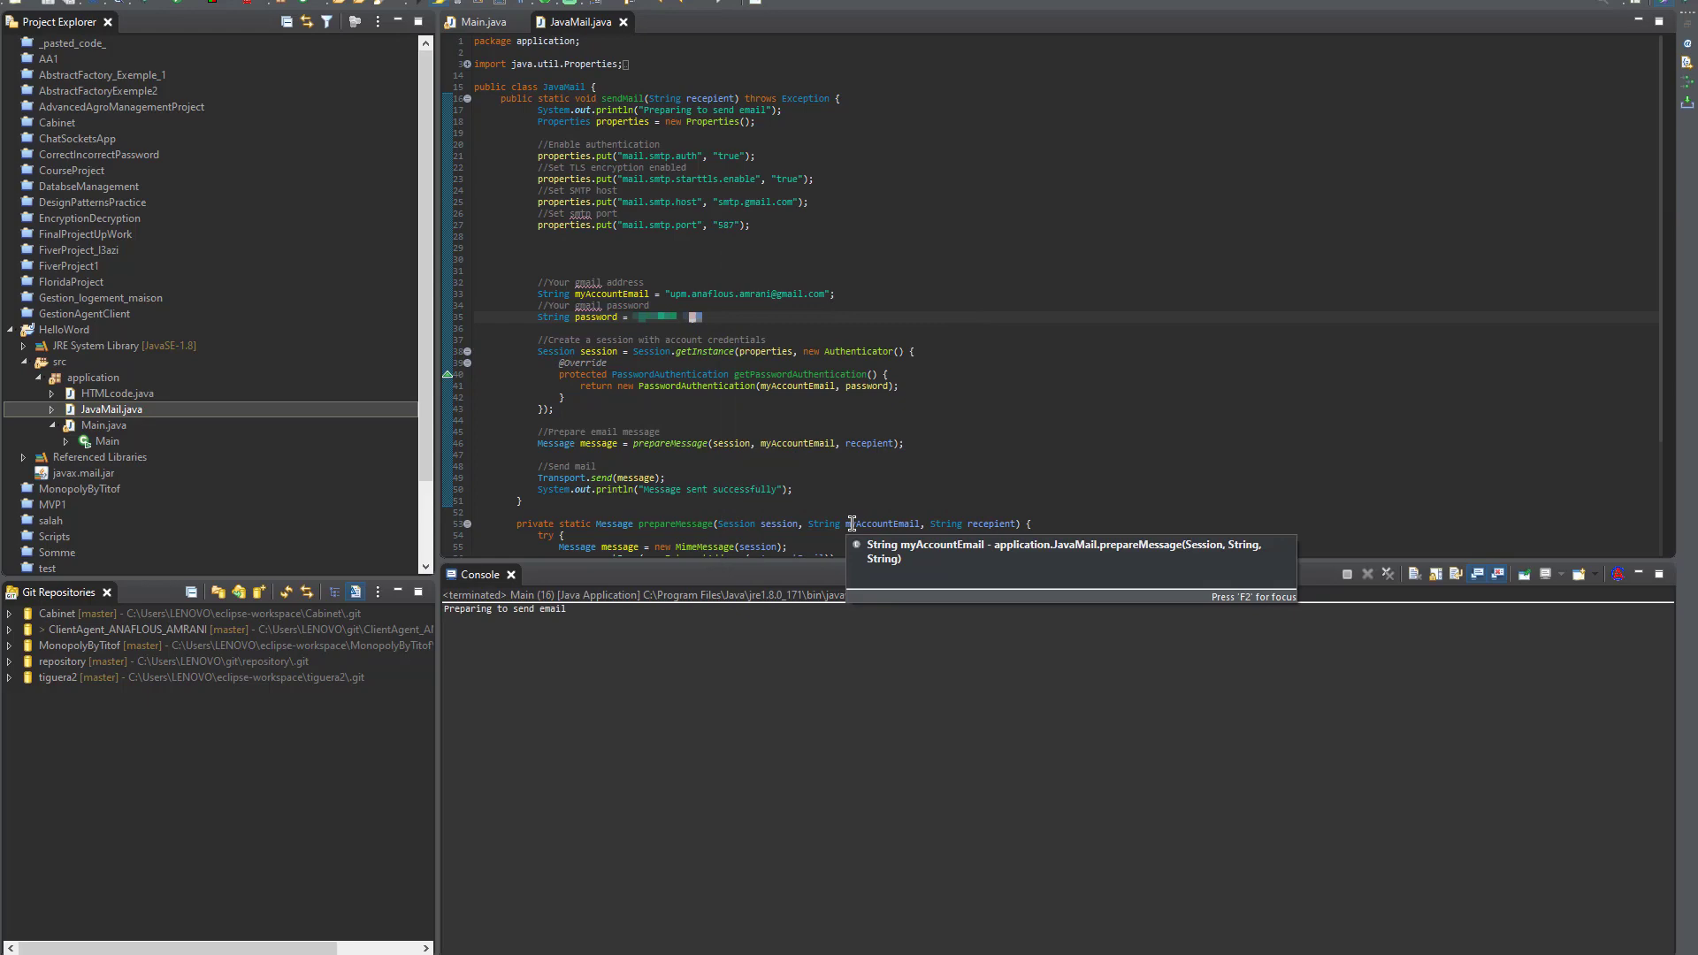
pyautogui.scroll(5, 843, 771)
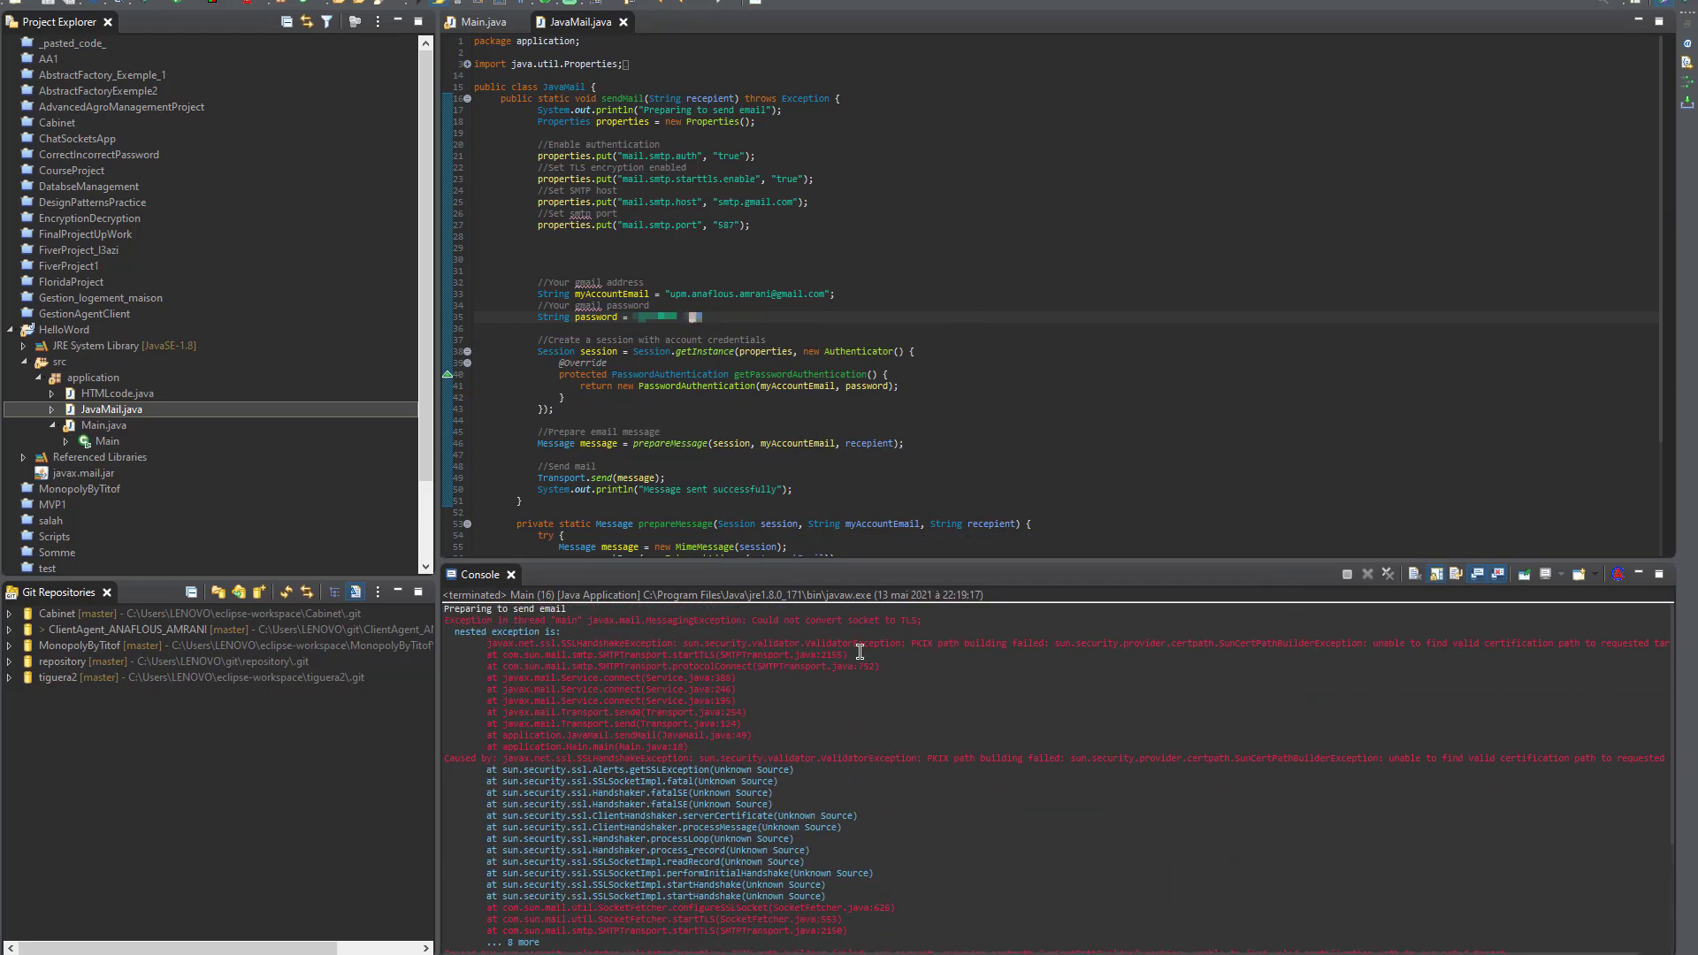
# Paste a mail.smtp.ssl.trust "*" property line below the port setting.
pyautogui.click(766, 226)
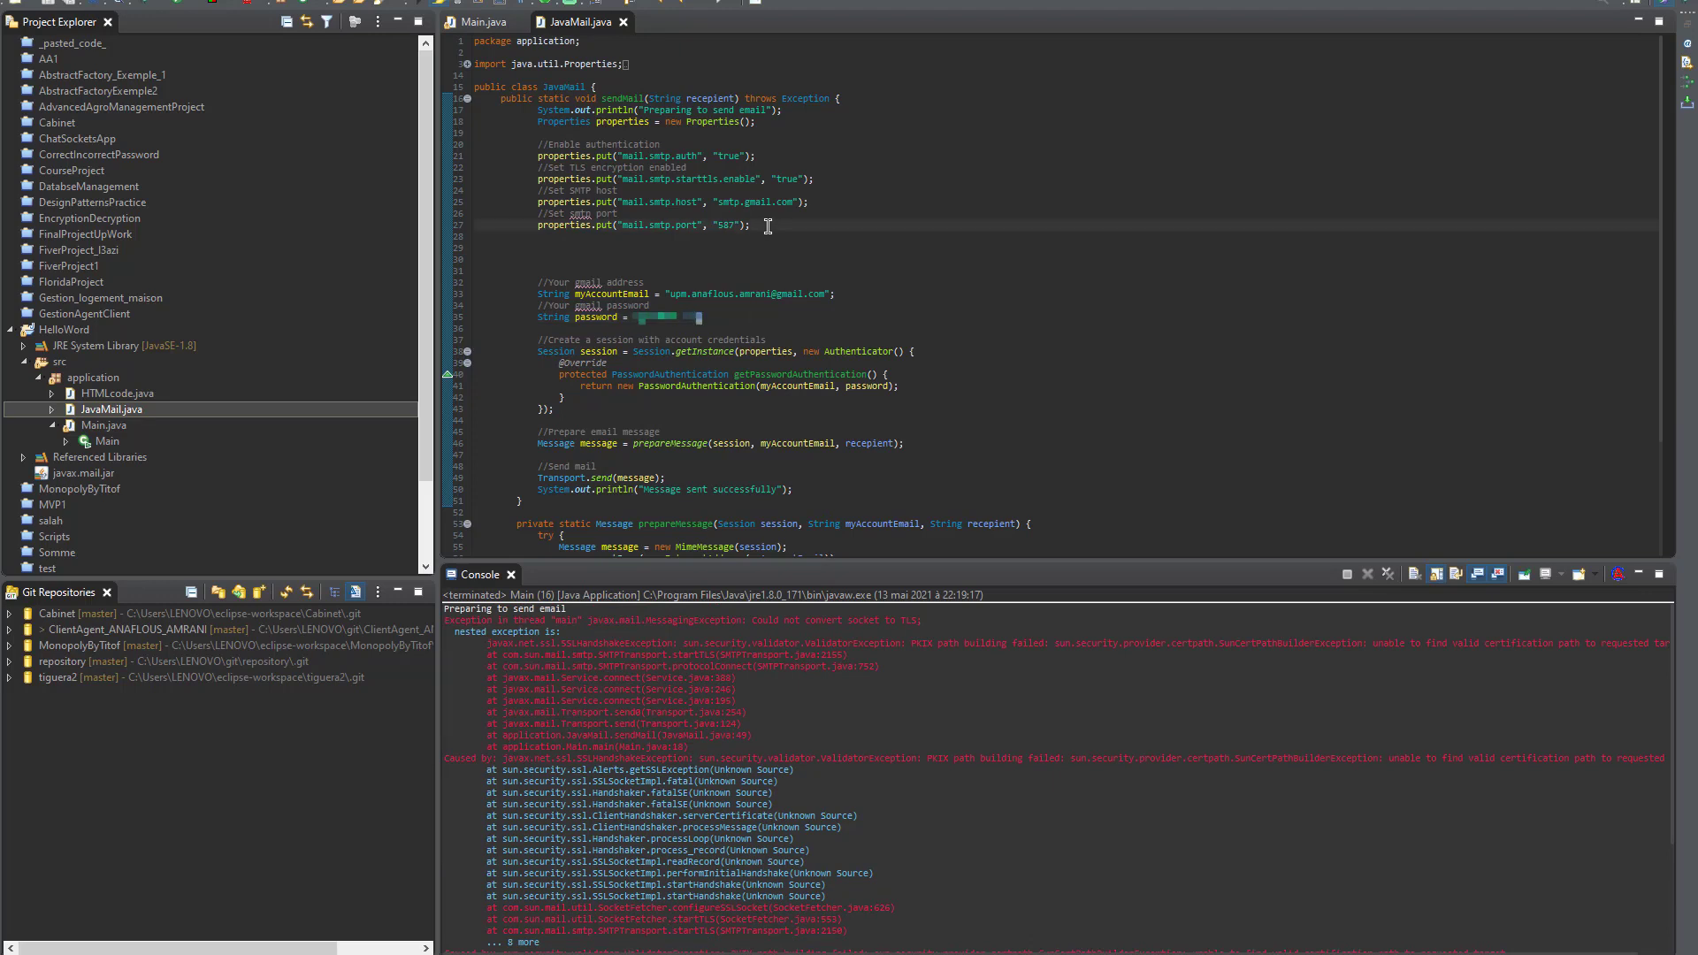
pyautogui.press('Return')
pyautogui.write('properties.put("mail.smtp.ssl.trust", "*");')
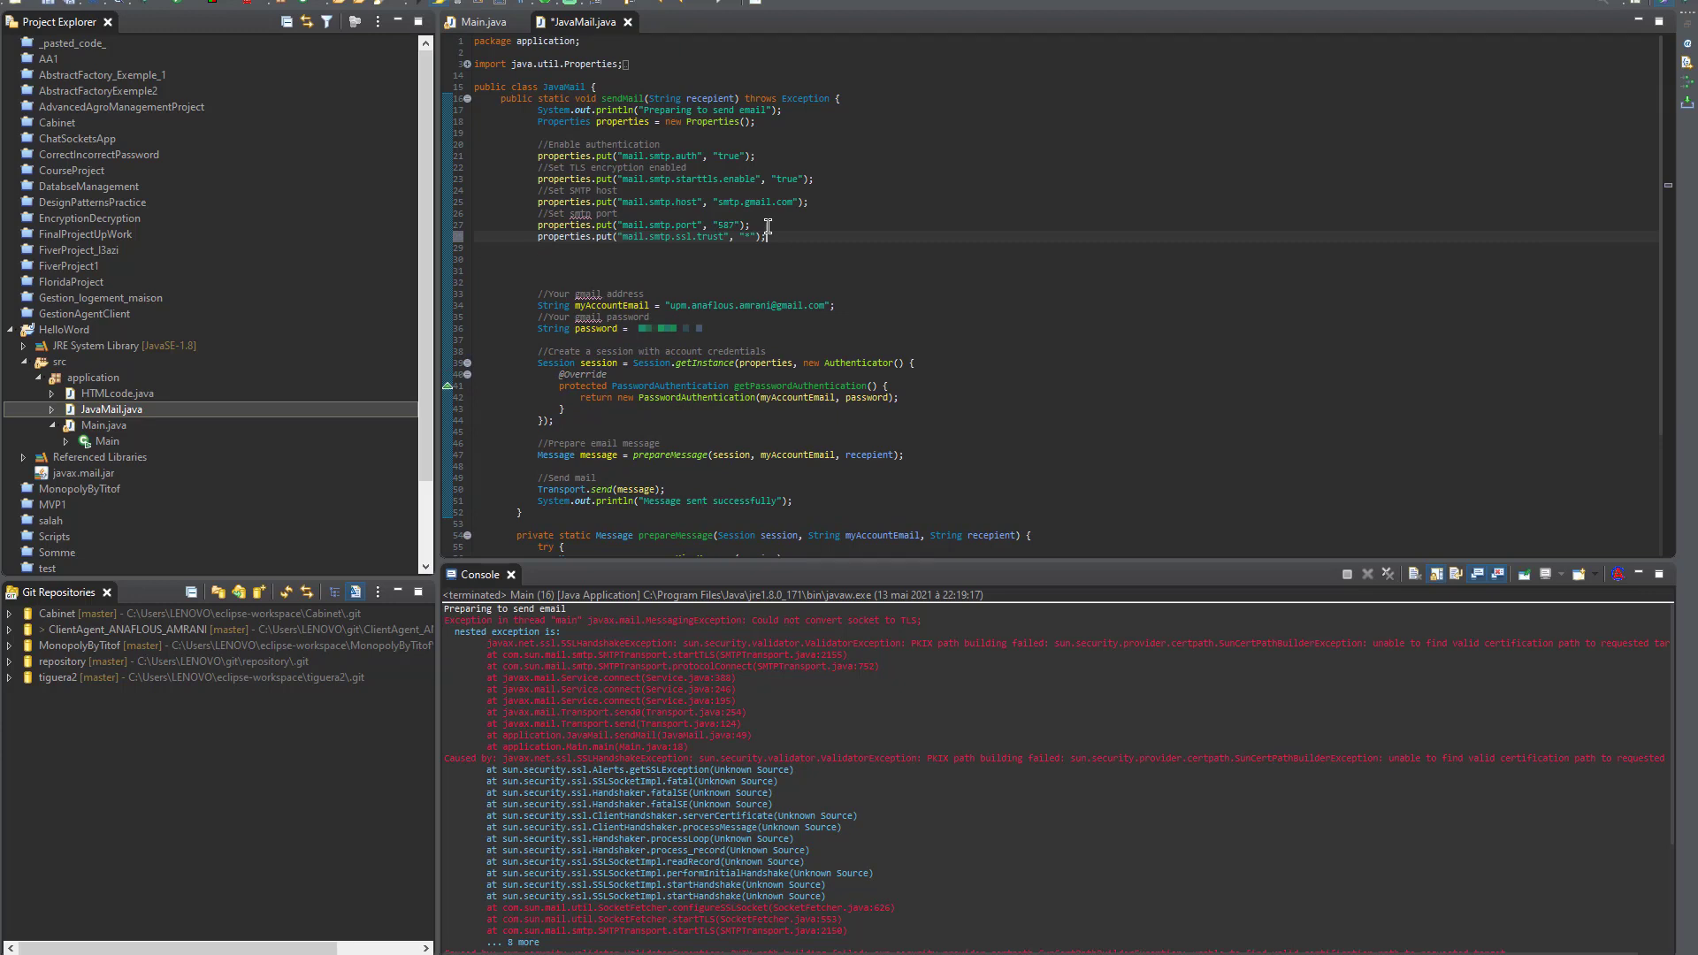
# Save and rerun JavaMail so the console reports 'Message sent successfully'.
pyautogui.click(185, 10)
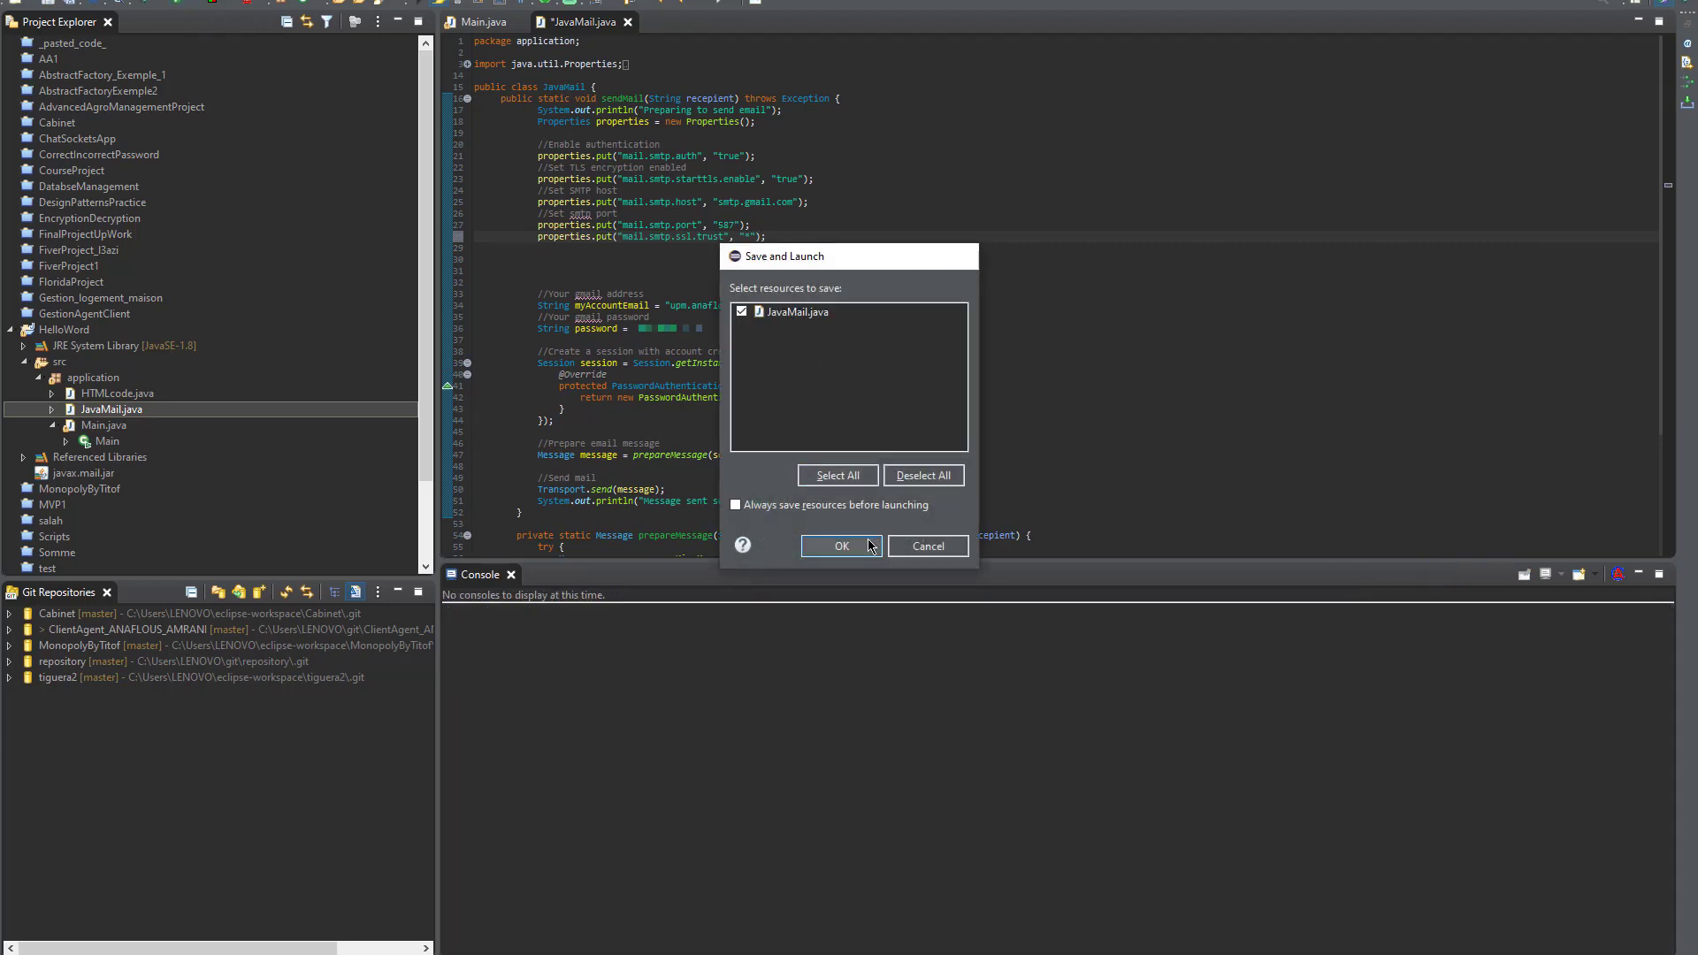
pyautogui.click(842, 545)
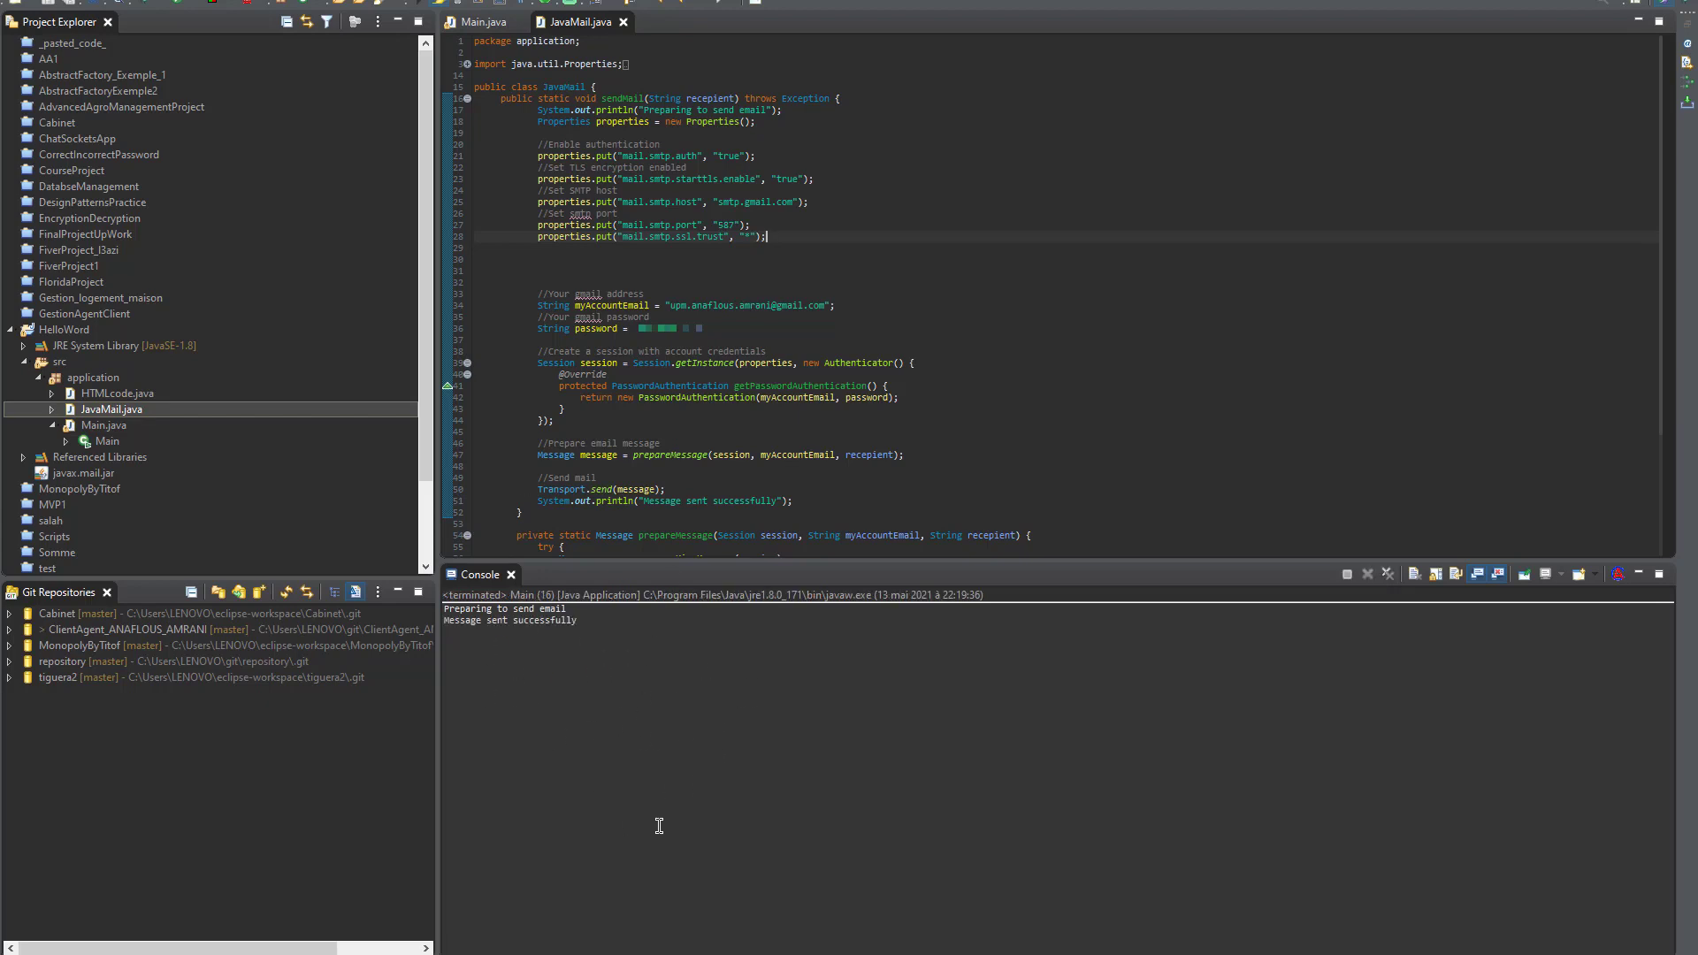
# Open the 'Hello guys' email with code BEE20 in Gmail, then return to Eclipse.
pyautogui.click(604, 903)
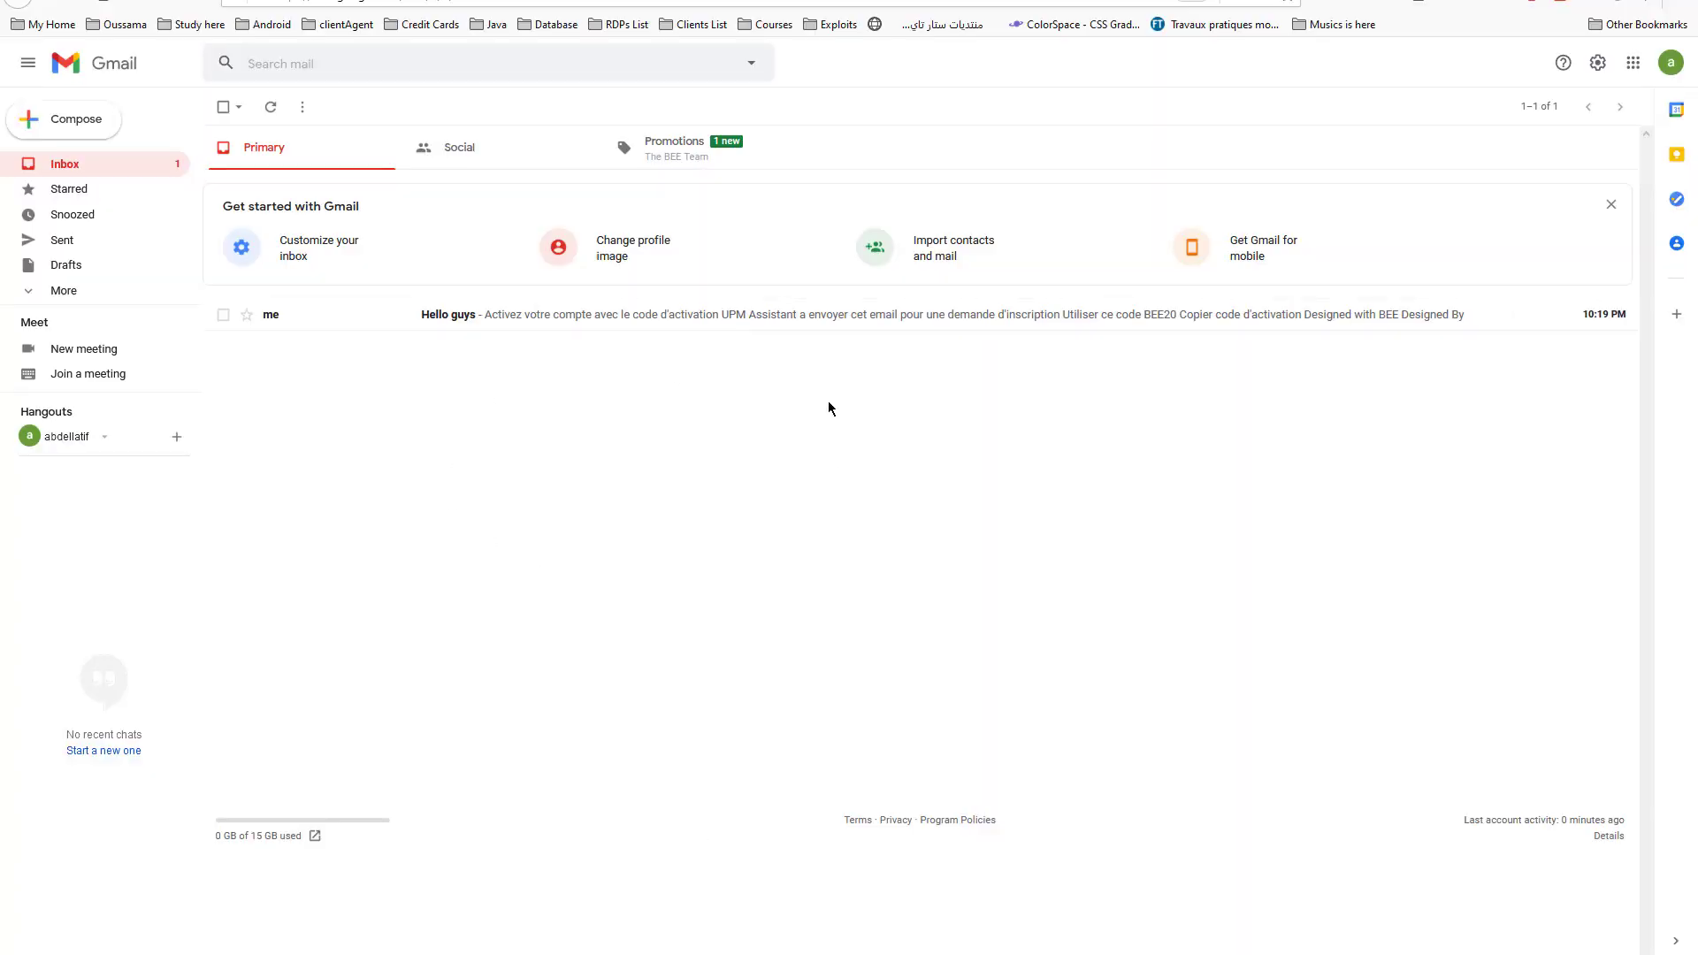
pyautogui.click(775, 319)
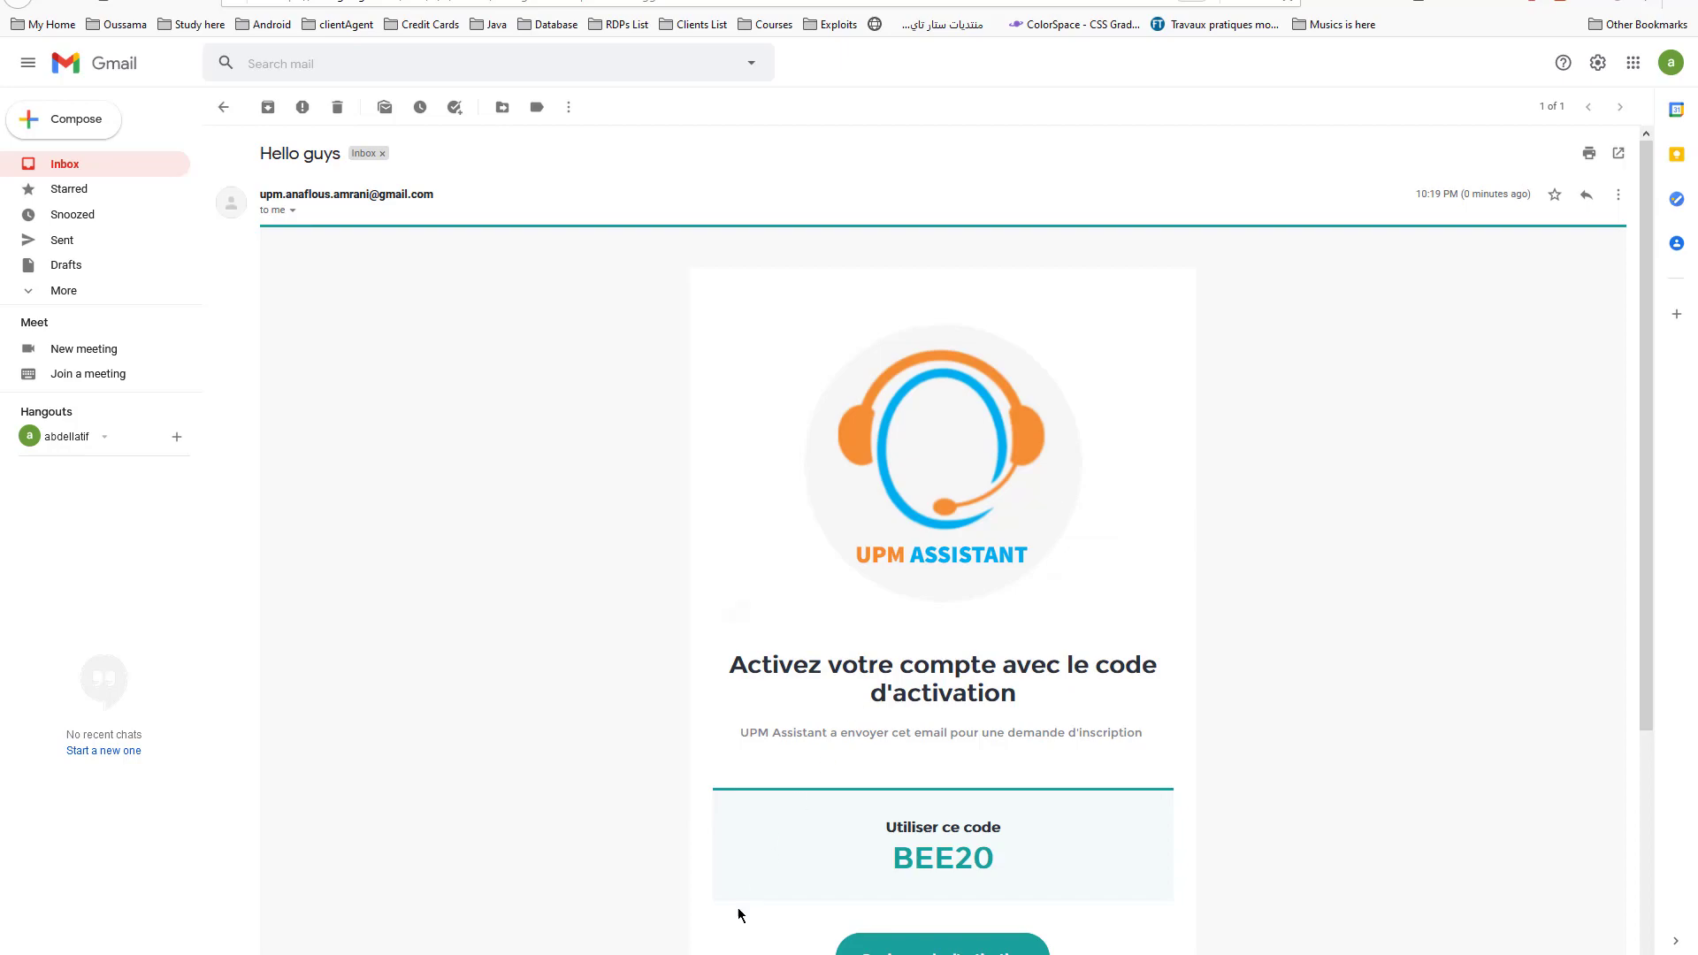
pyautogui.hotkey('alt', 'Tab')
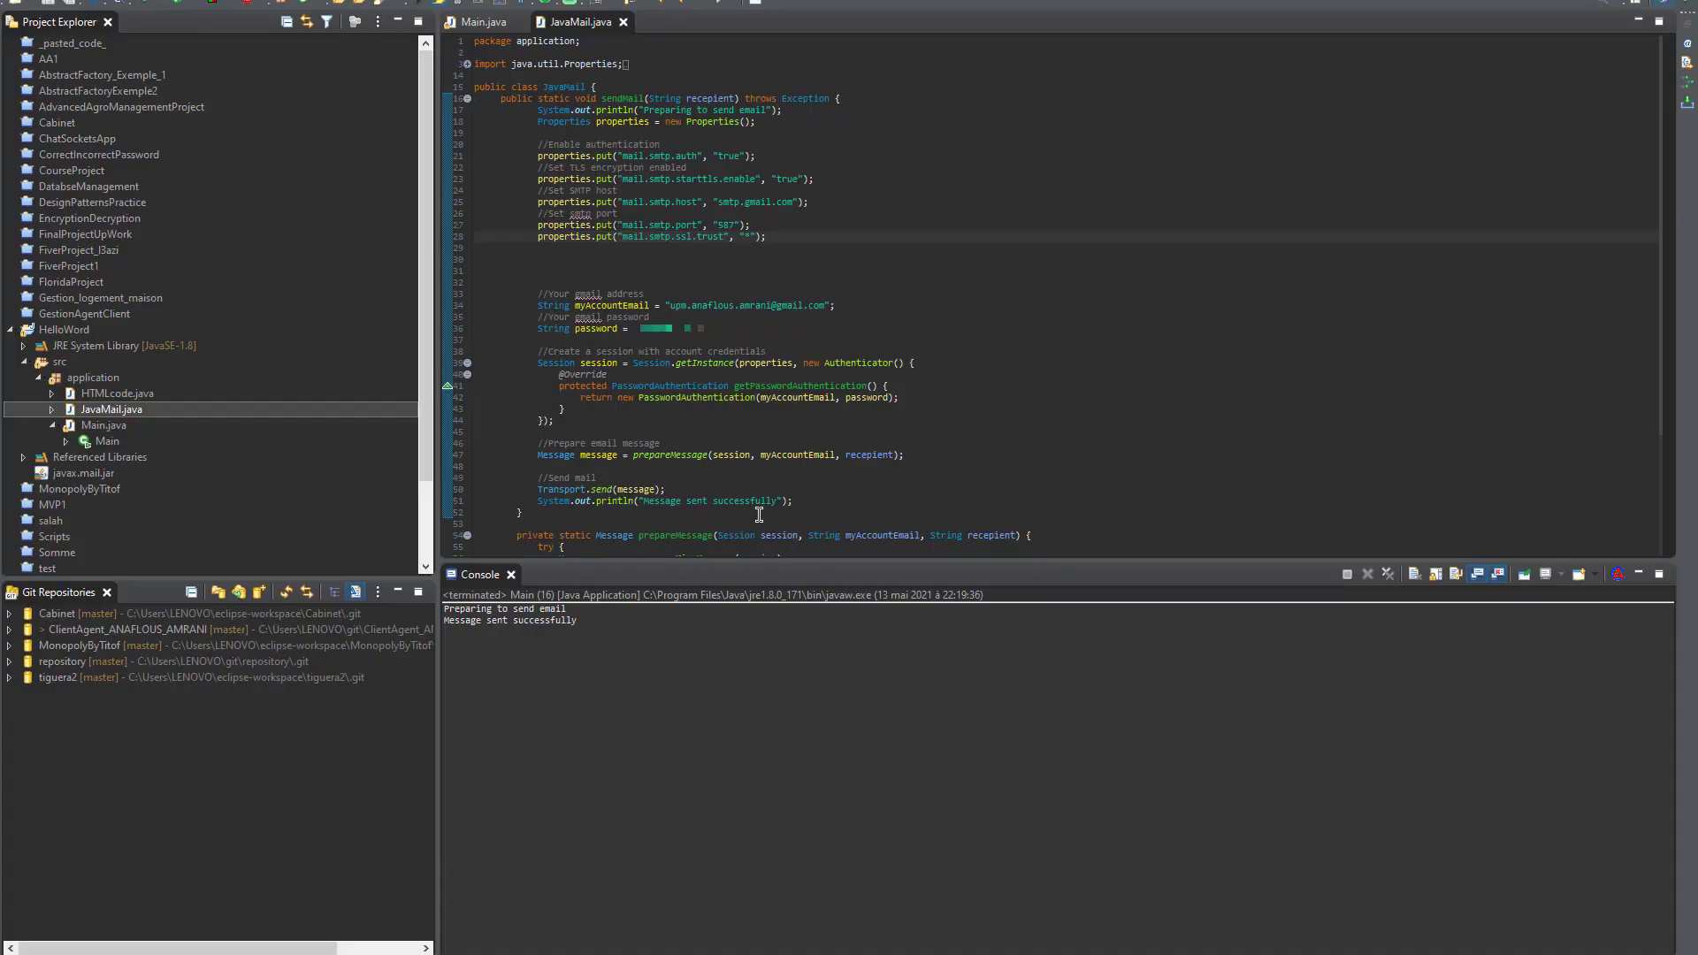